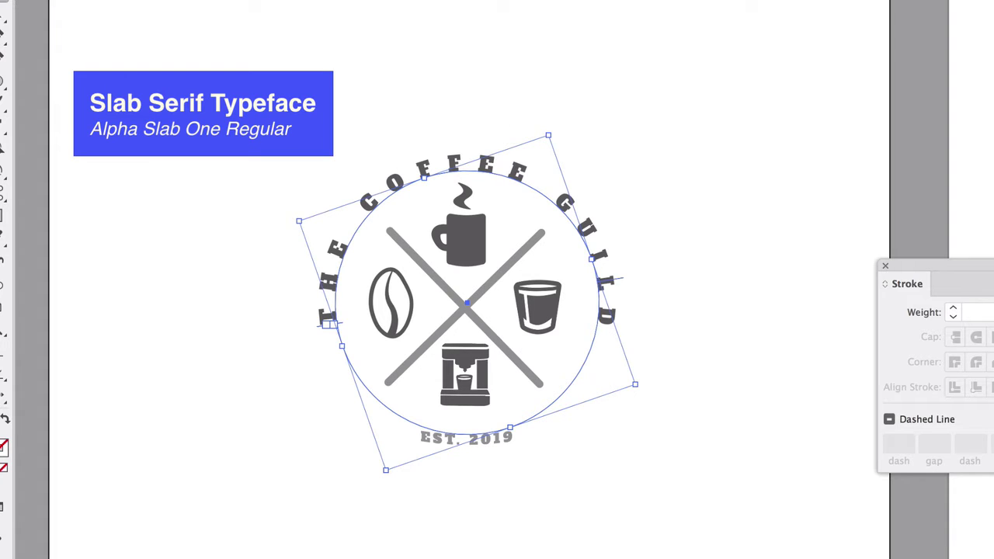
{"action": "key", "text": "super+t"}
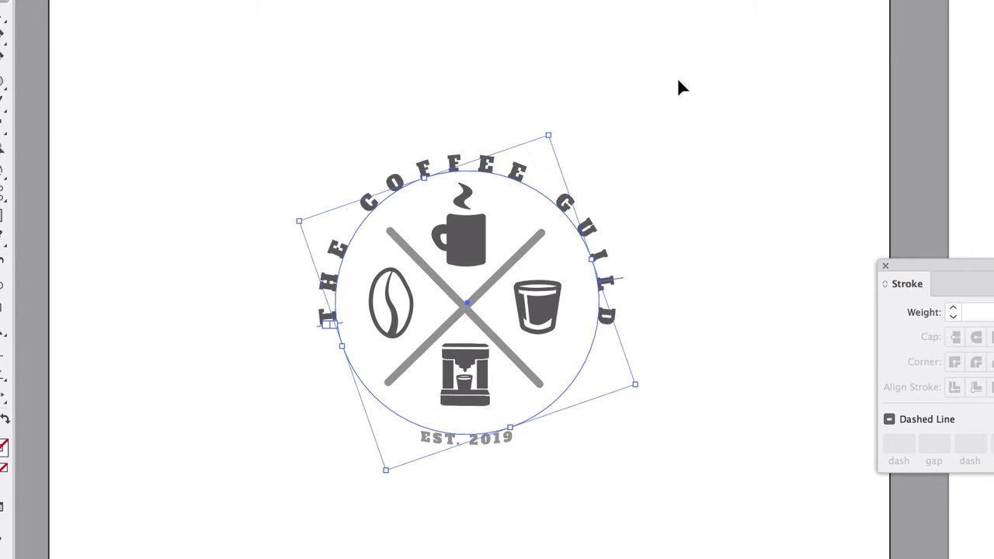
{"action": "left_click", "coordinate": [288, 311]}
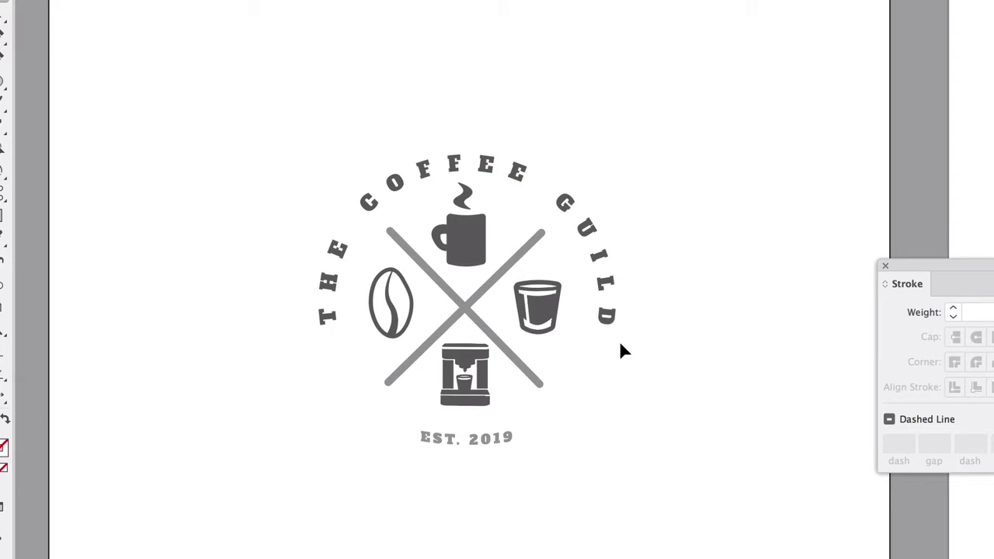
{"action": "left_click", "coordinate": [491, 447]}
{"action": "left_click", "coordinate": [503, 480]}
{"action": "left_click_drag", "start_coordinate": [178, 71], "coordinate": [694, 515]}
{"action": "left_click", "coordinate": [695, 505]}
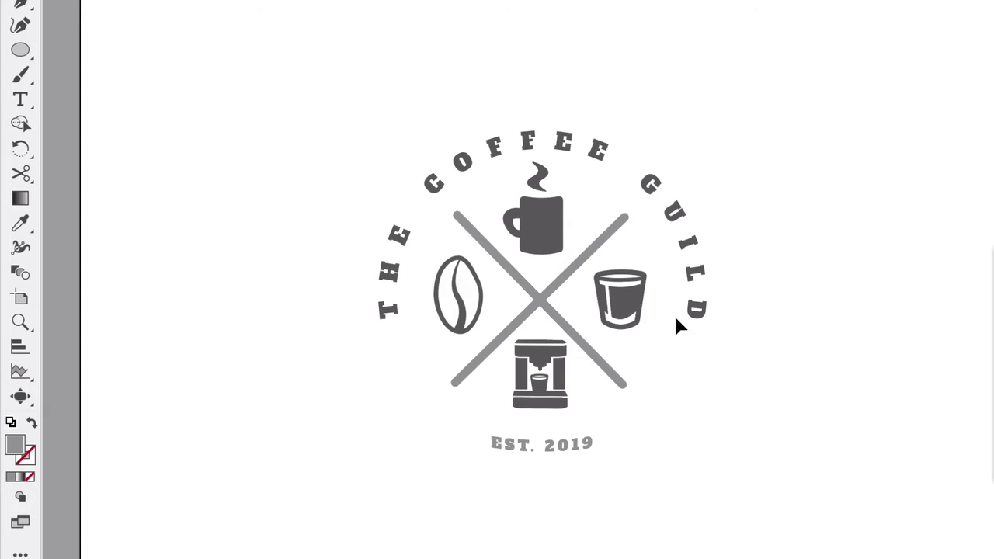
Move the whole circular Coffee Guild badge with its four icons up into the upper half of its artboard.
{"action": "scroll", "coordinate": [652, 383], "scroll_direction": "down", "scroll_amount": 2}
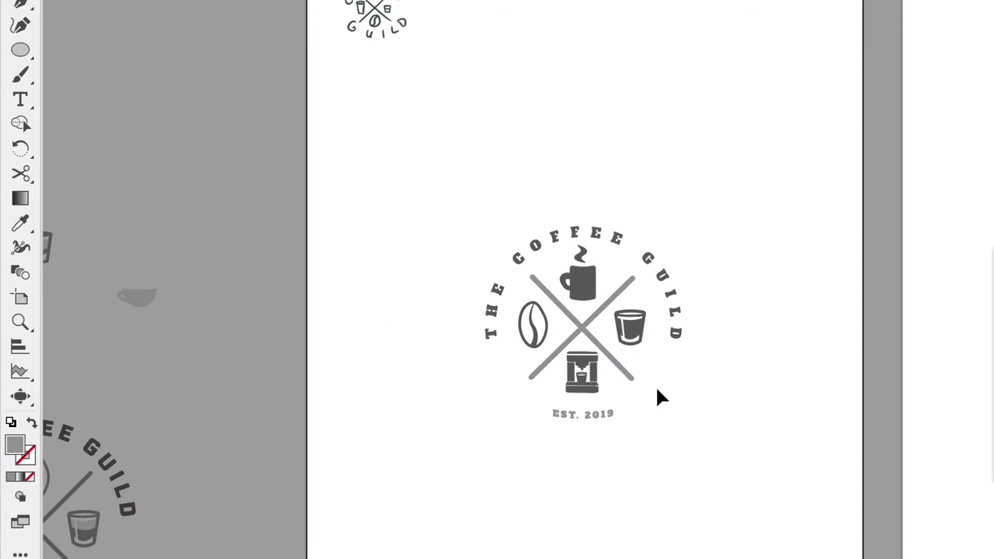
{"action": "scroll", "coordinate": [657, 397], "scroll_direction": "down", "scroll_amount": 2}
{"action": "scroll", "coordinate": [656, 397], "scroll_direction": "left", "scroll_amount": 3}
{"action": "scroll", "coordinate": [657, 389], "scroll_direction": "right", "scroll_amount": 10}
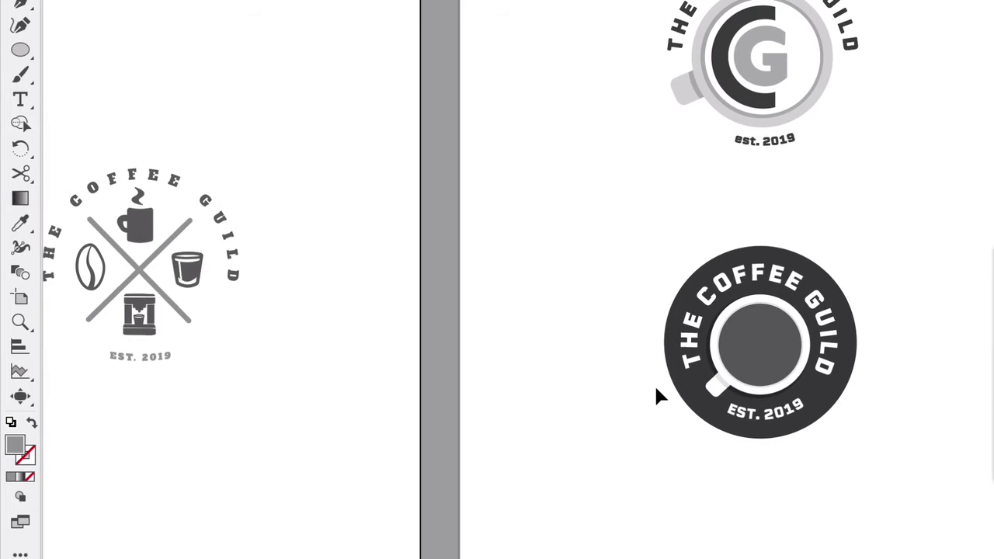
{"action": "scroll", "coordinate": [658, 394], "scroll_direction": "left", "scroll_amount": 5}
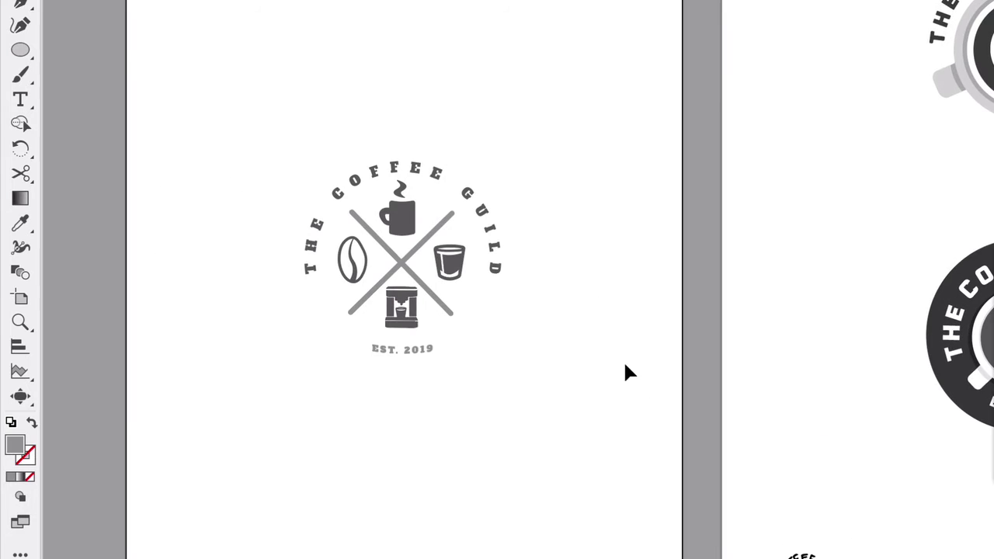
{"action": "left_click_drag", "start_coordinate": [545, 95], "coordinate": [329, 419]}
{"action": "left_click_drag", "start_coordinate": [396, 247], "coordinate": [403, 71]}
{"action": "left_click", "coordinate": [543, 156]}
Duplicate the circular badge and place the copy in the empty area directly below the original.
{"action": "scroll", "coordinate": [411, 324], "scroll_direction": "left", "scroll_amount": 5}
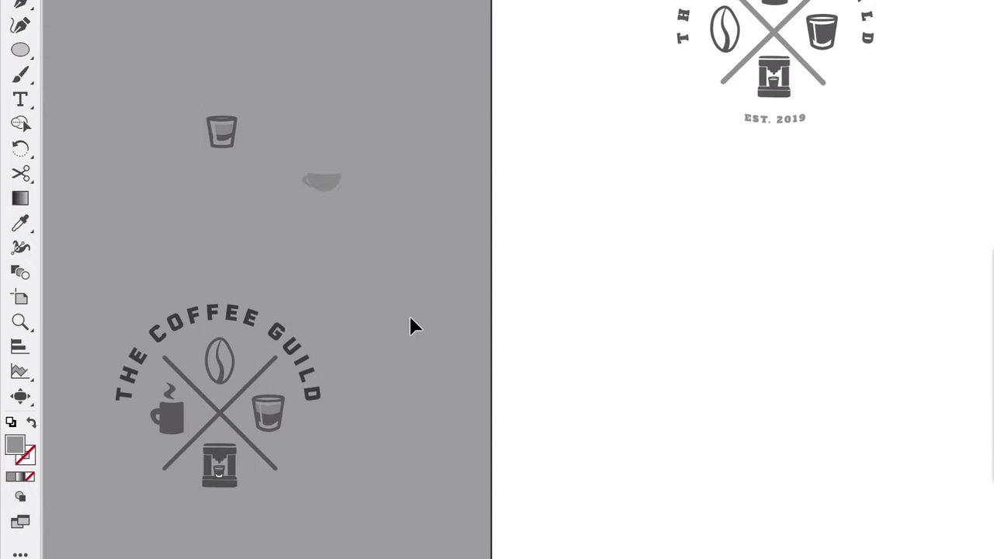
{"action": "scroll", "coordinate": [409, 325], "scroll_direction": "right", "scroll_amount": 4}
{"action": "scroll", "coordinate": [410, 325], "scroll_direction": "up", "scroll_amount": 2}
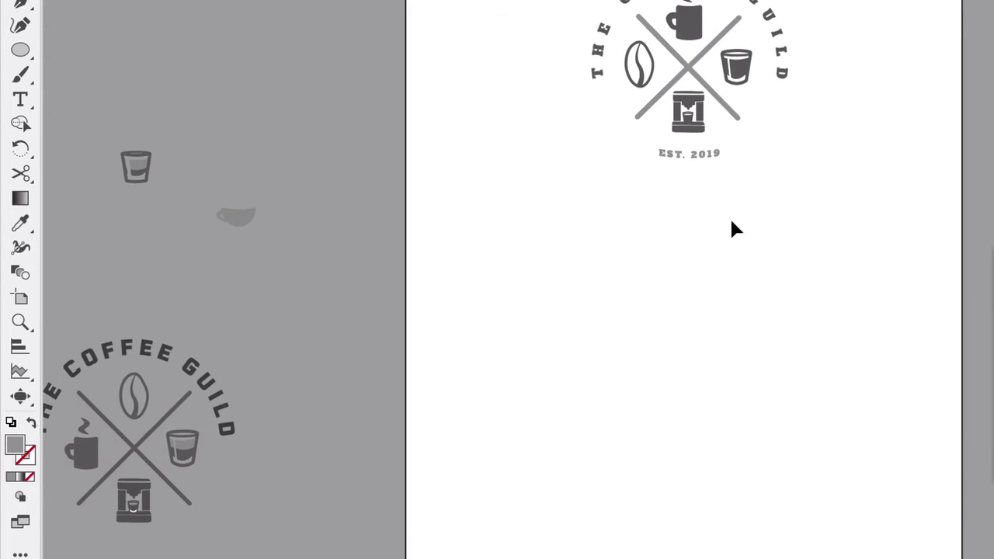
{"action": "left_click_drag", "start_coordinate": [537, 2], "coordinate": [780, 197]}
{"action": "left_click_drag", "start_coordinate": [670, 33], "coordinate": [659, 294]}
{"action": "left_click", "coordinate": [833, 253]}
Paste the stacked "THE COFFEE GUILD" wordmark onto the badge artboard and place it just below the duplicated badge.
{"action": "left_click", "coordinate": [668, 259]}
{"action": "scroll", "coordinate": [675, 259], "scroll_direction": "right", "scroll_amount": 8}
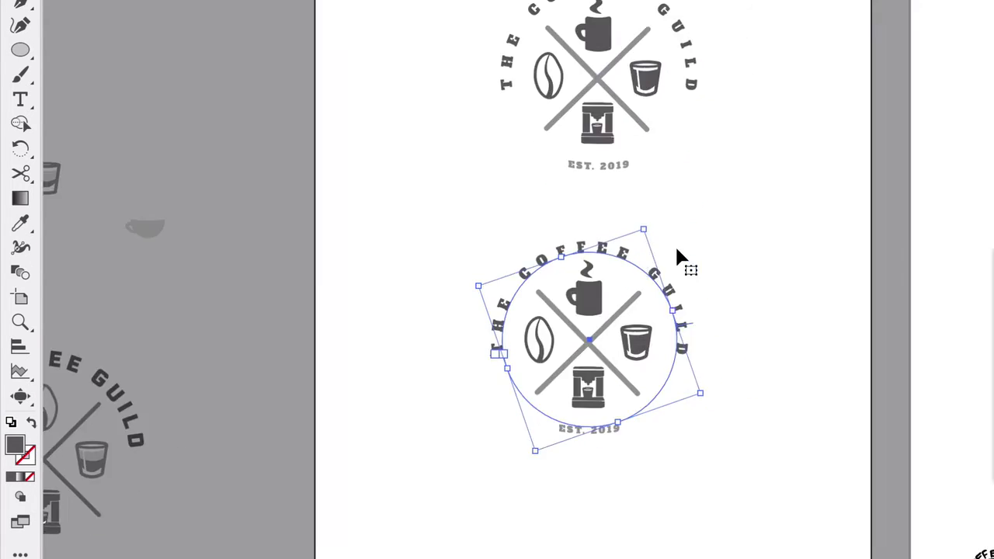
{"action": "scroll", "coordinate": [680, 256], "scroll_direction": "down", "scroll_amount": 3}
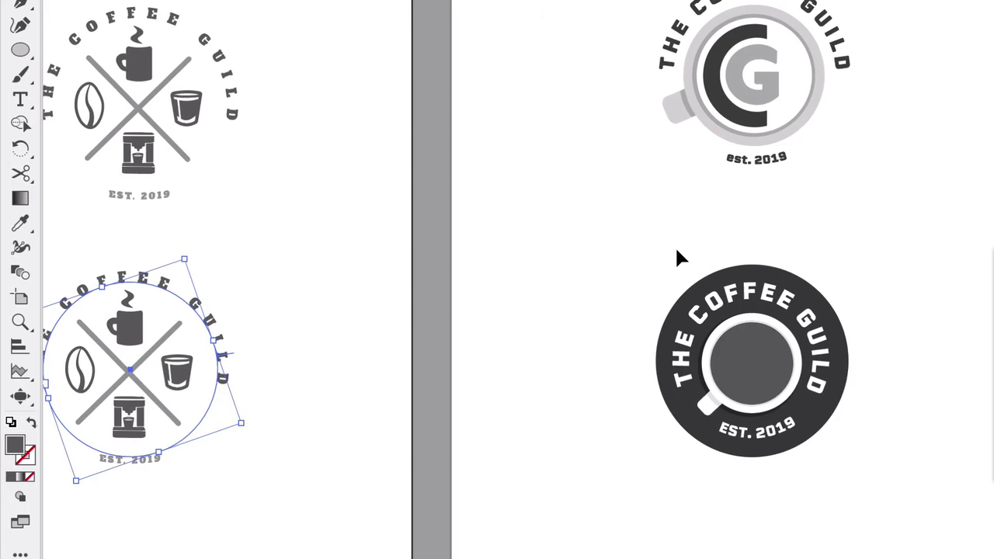
{"action": "scroll", "coordinate": [676, 253], "scroll_direction": "right", "scroll_amount": 8}
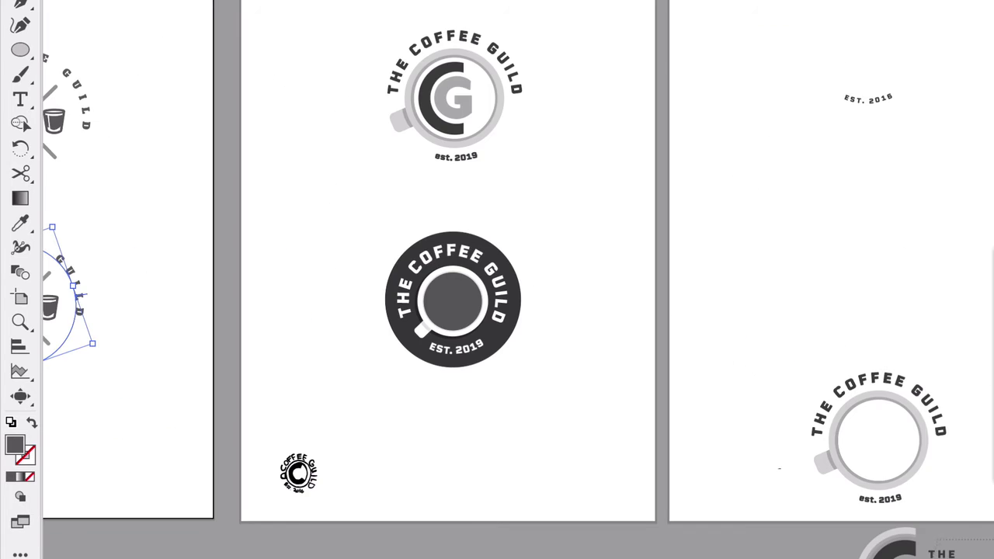
{"action": "scroll", "coordinate": [337, 335], "scroll_direction": "left", "scroll_amount": 10}
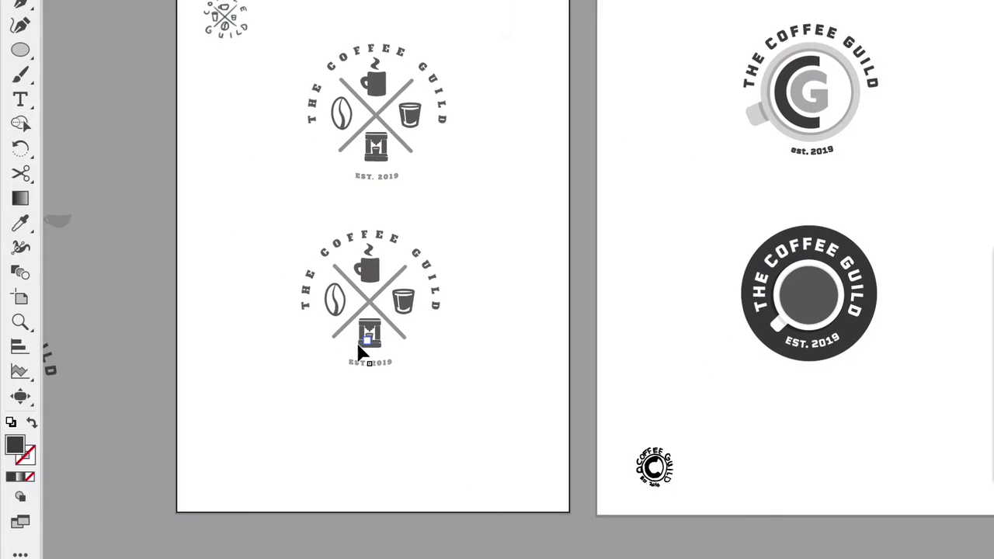
{"action": "scroll", "coordinate": [362, 350], "scroll_direction": "up", "scroll_amount": 3}
{"action": "key", "text": "ctrl+v"}
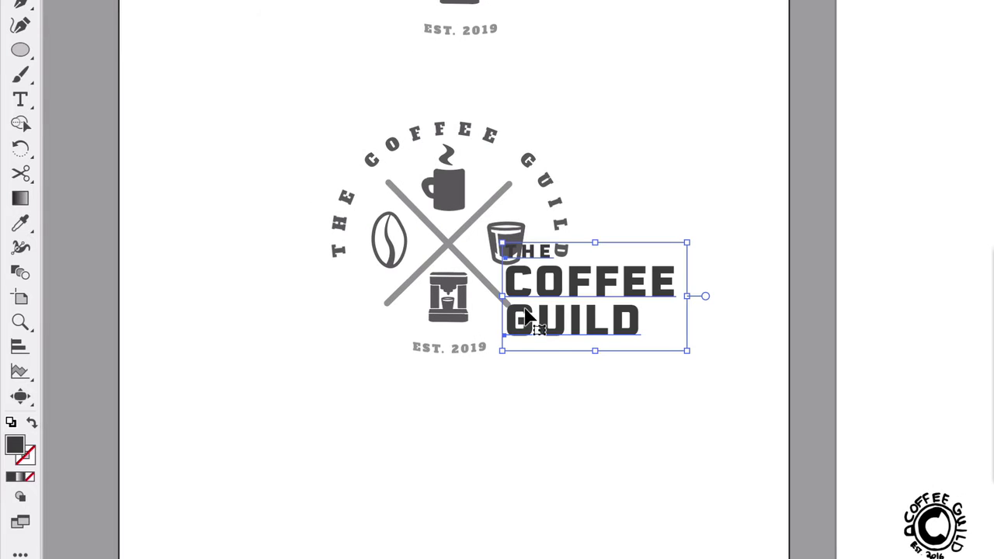
{"action": "left_click_drag", "start_coordinate": [554, 243], "coordinate": [527, 376]}
Delete the curved "THE COFFEE GUILD" and "EST. 2019" texts from the duplicated badge, leaving only the icons and cross.
{"action": "left_click", "coordinate": [471, 135]}
{"action": "key", "text": "Delete"}
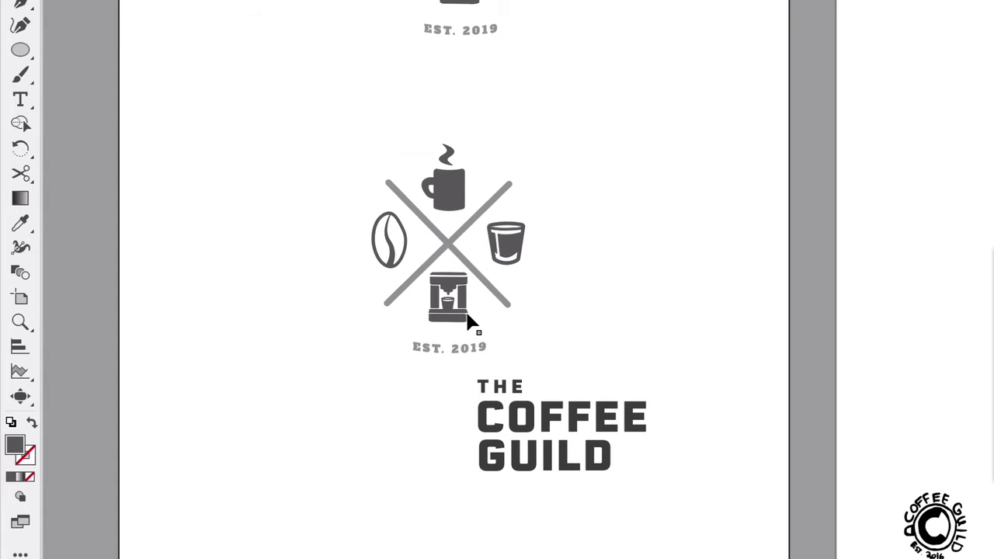
{"action": "left_click", "coordinate": [457, 348]}
{"action": "key", "text": "Delete"}
Scale down the four-icon cross emblem and arrange the stacked wordmark to its right as a horizontal logo.
{"action": "left_click", "coordinate": [449, 250]}
{"action": "left_click_drag", "start_coordinate": [506, 250], "coordinate": [415, 253]}
{"action": "left_click", "coordinate": [535, 425]}
{"action": "left_click_drag", "start_coordinate": [554, 472], "coordinate": [539, 295]}
{"action": "left_click_drag", "start_coordinate": [268, 151], "coordinate": [374, 218]}
{"action": "left_click_drag", "start_coordinate": [354, 252], "coordinate": [388, 230]}
{"action": "left_click", "coordinate": [324, 168]}
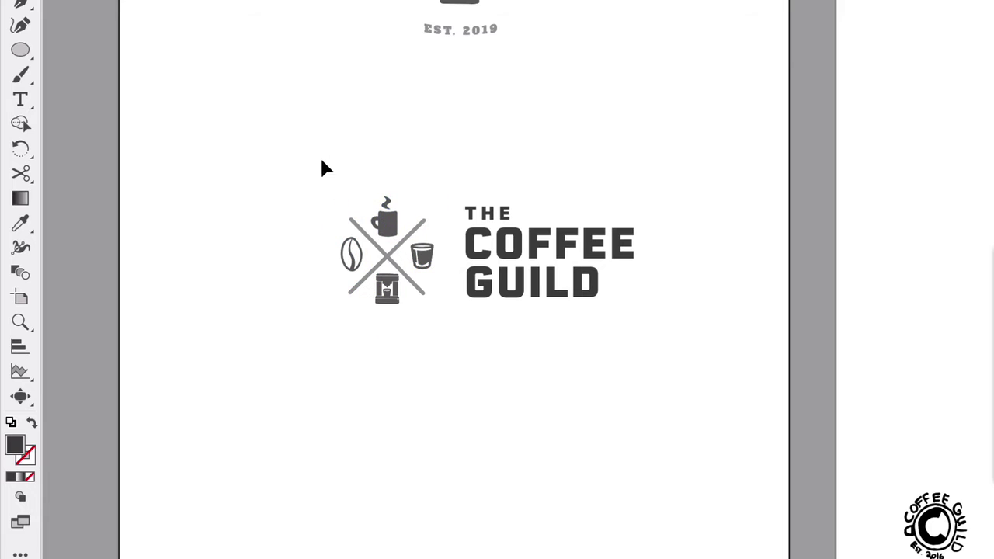
Enlarge the icon emblem slightly and shift the wordmark closer so it is vertically centred beside it.
{"action": "left_click_drag", "start_coordinate": [284, 186], "coordinate": [307, 336]}
{"action": "left_click_drag", "start_coordinate": [417, 262], "coordinate": [406, 248]}
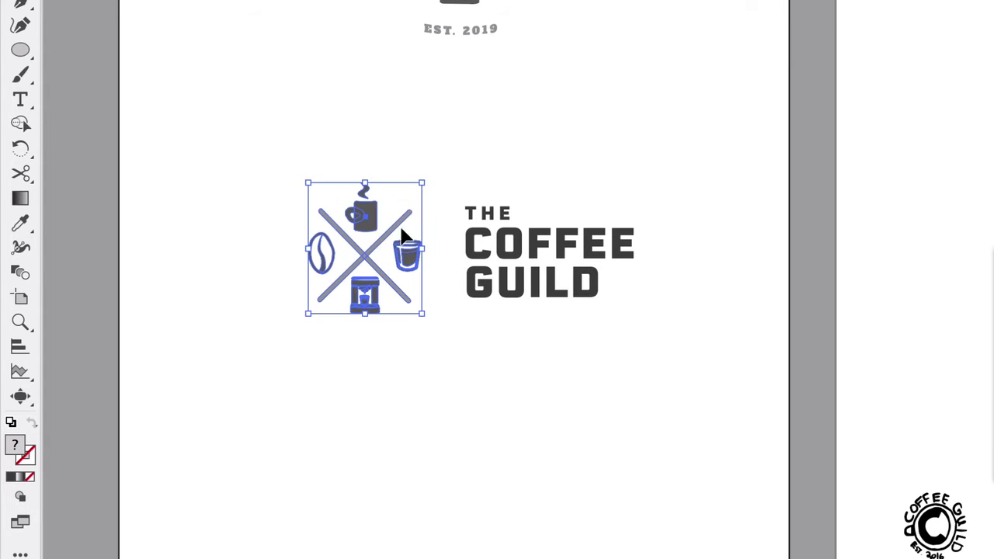
{"action": "left_click", "coordinate": [555, 289]}
{"action": "left_click_drag", "start_coordinate": [556, 289], "coordinate": [545, 293]}
{"action": "left_click", "coordinate": [635, 163]}
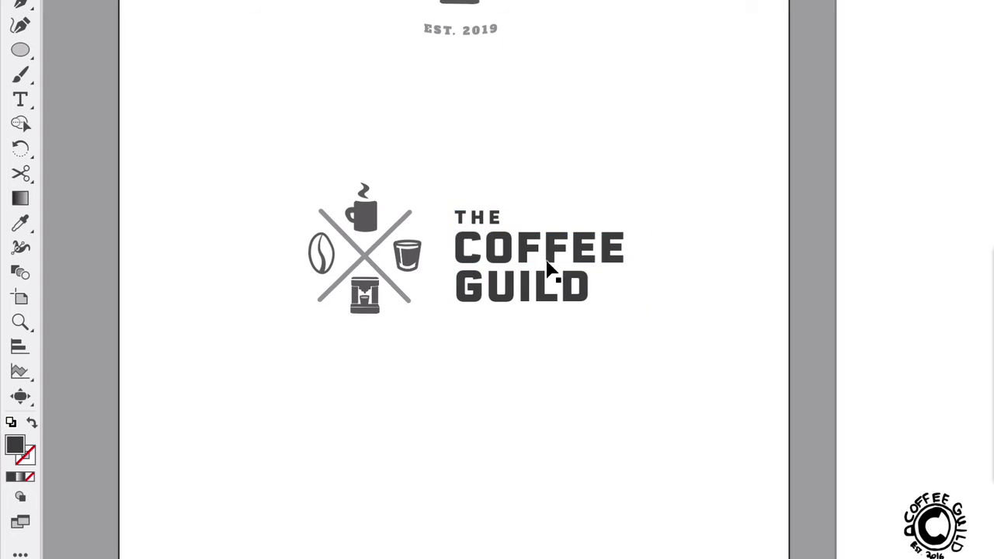
Paste the heavier Futura version of the "THE COFFEE GUILD" wordmark and left-align it below the first wordmark.
{"action": "scroll", "coordinate": [547, 272], "scroll_direction": "left", "scroll_amount": 5}
{"action": "scroll", "coordinate": [774, 286], "scroll_direction": "left", "scroll_amount": 6}
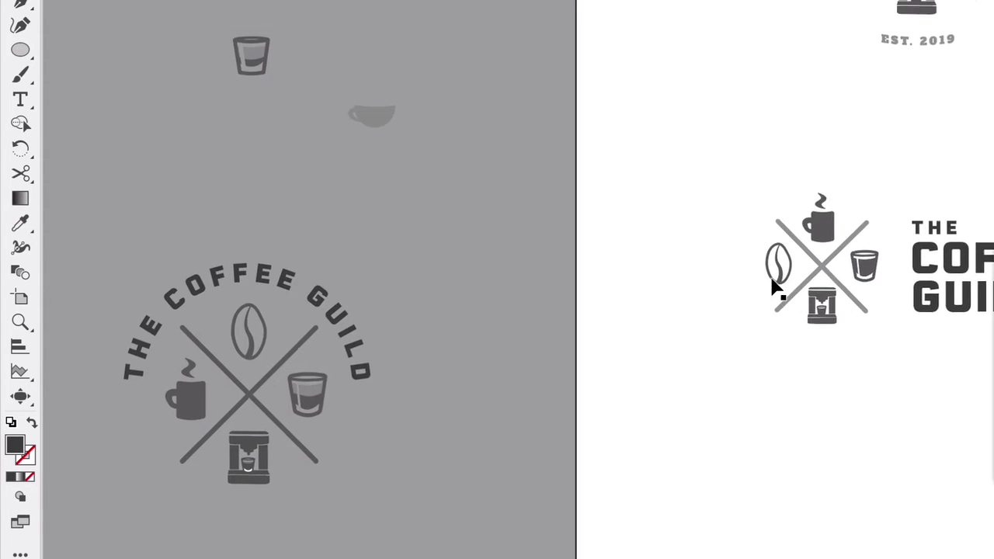
{"action": "scroll", "coordinate": [766, 275], "scroll_direction": "left", "scroll_amount": 8}
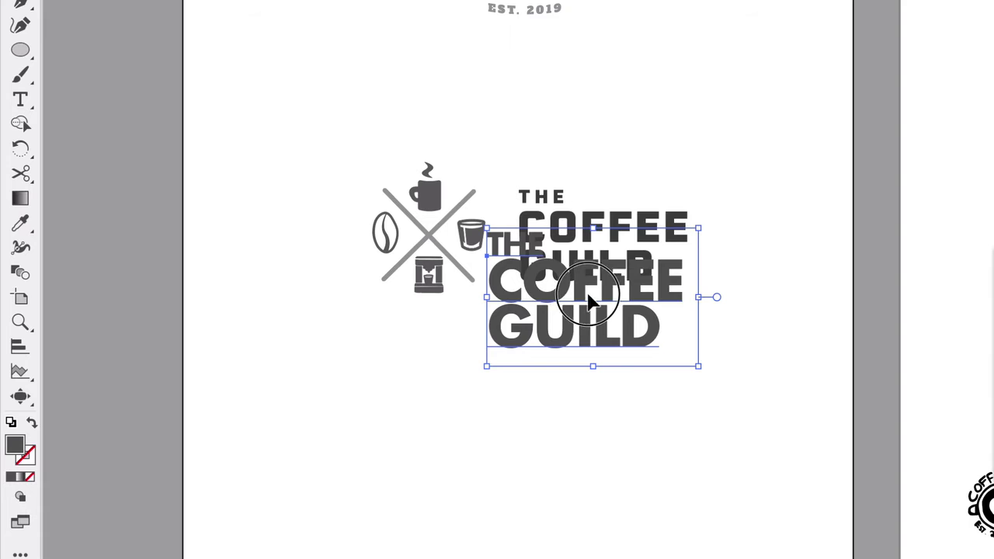
{"action": "left_click_drag", "start_coordinate": [590, 314], "coordinate": [619, 385]}
{"action": "left_click", "coordinate": [763, 413]}
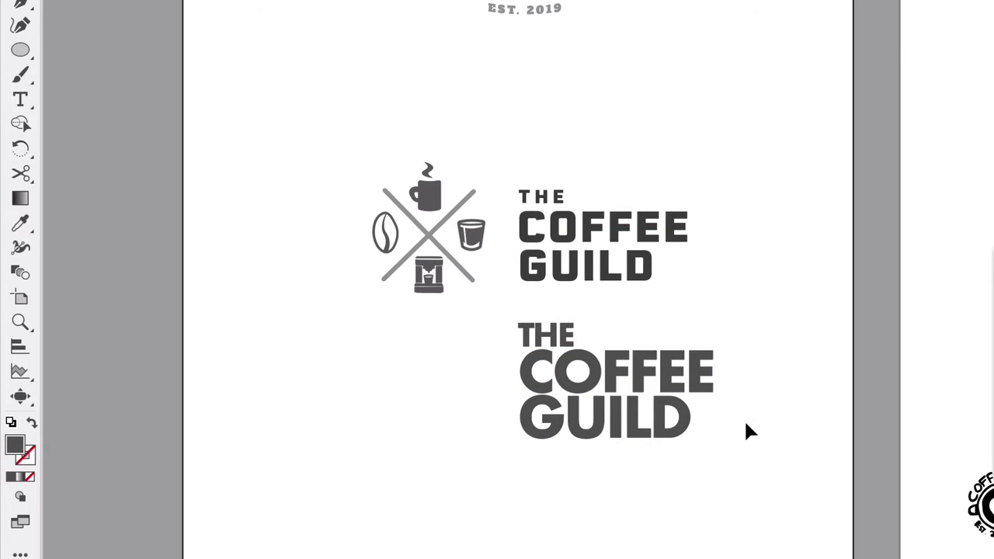
Compare the Futura wordmark with the squared wordmark above it, selecting each one in turn.
{"action": "left_click", "coordinate": [596, 383]}
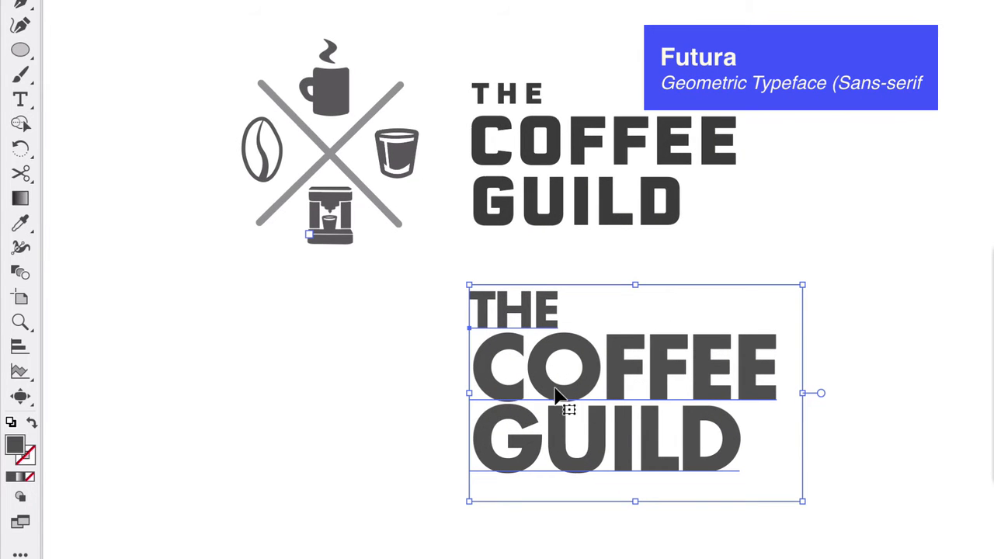
{"action": "left_click", "coordinate": [412, 376]}
{"action": "scroll", "coordinate": [481, 266], "scroll_direction": "up", "scroll_amount": 3}
{"action": "scroll", "coordinate": [480, 266], "scroll_direction": "left", "scroll_amount": 1}
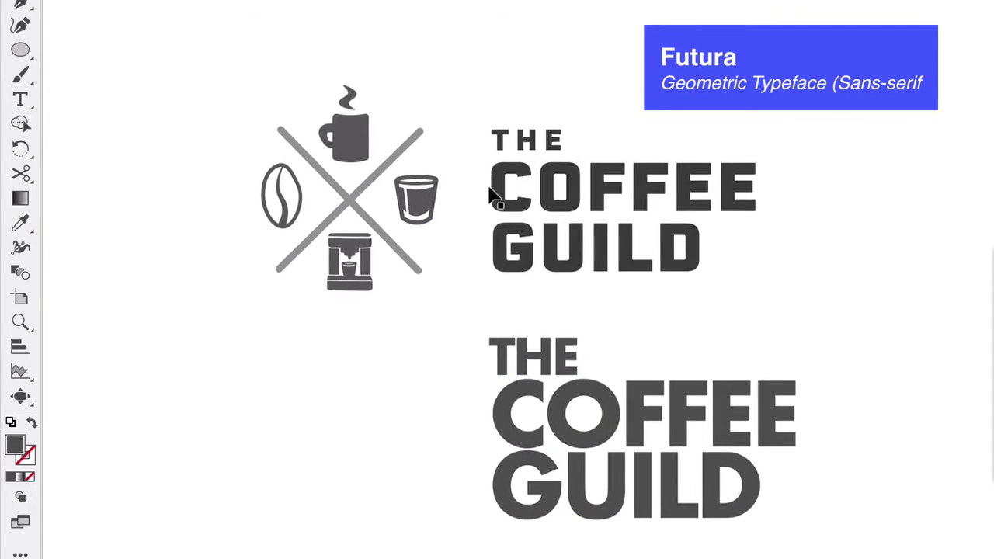
{"action": "left_click", "coordinate": [554, 140]}
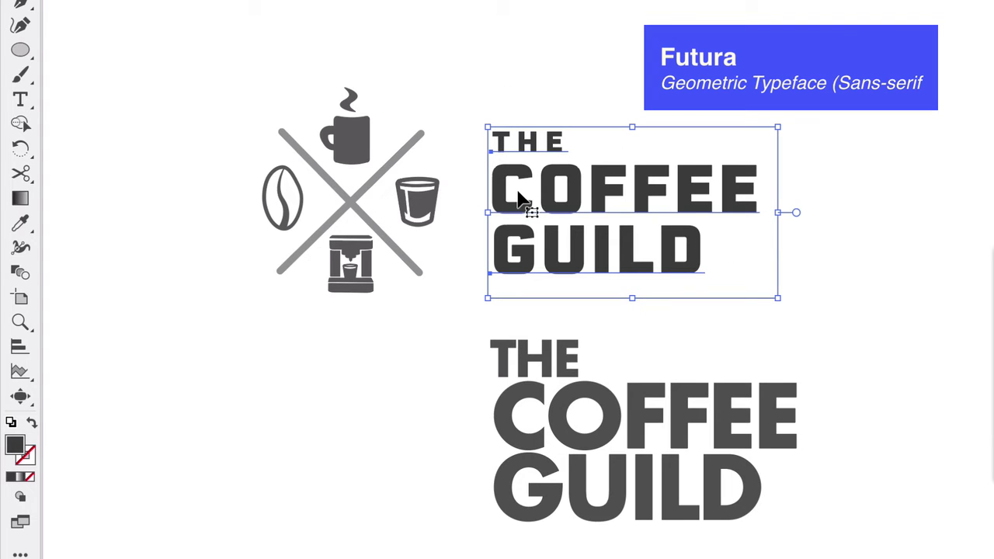